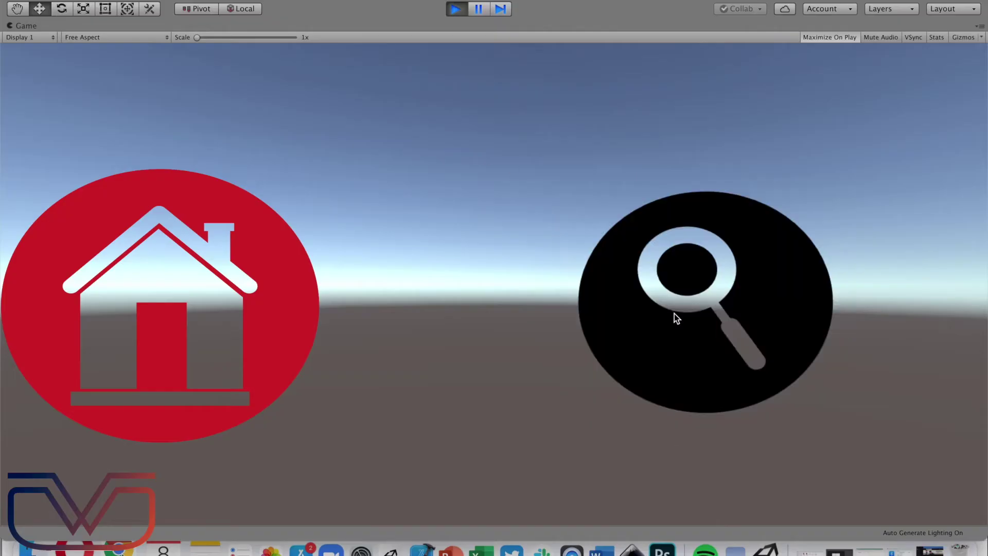
left_click(660, 341)
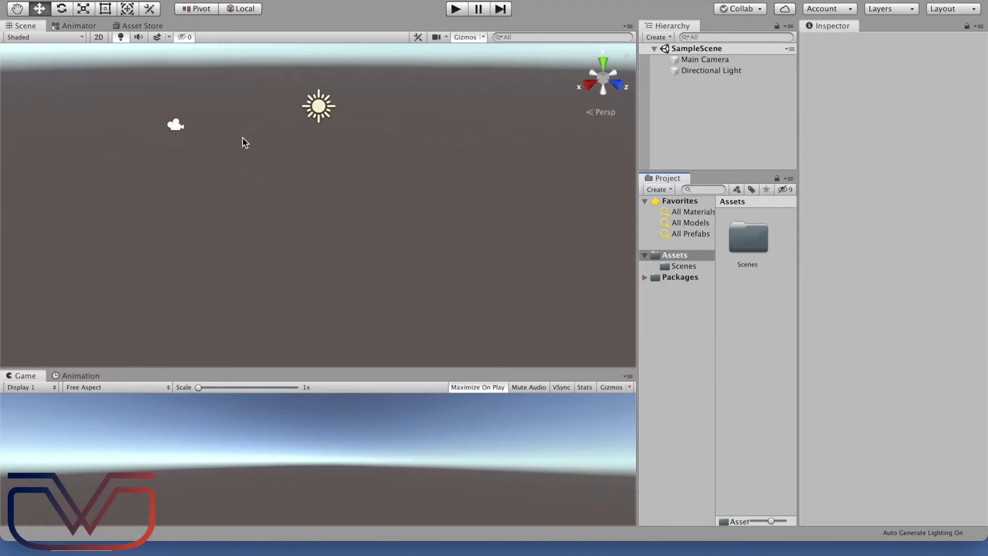
Step: Create a folder named icons in the project's Assets and open it
right_click(759, 277)
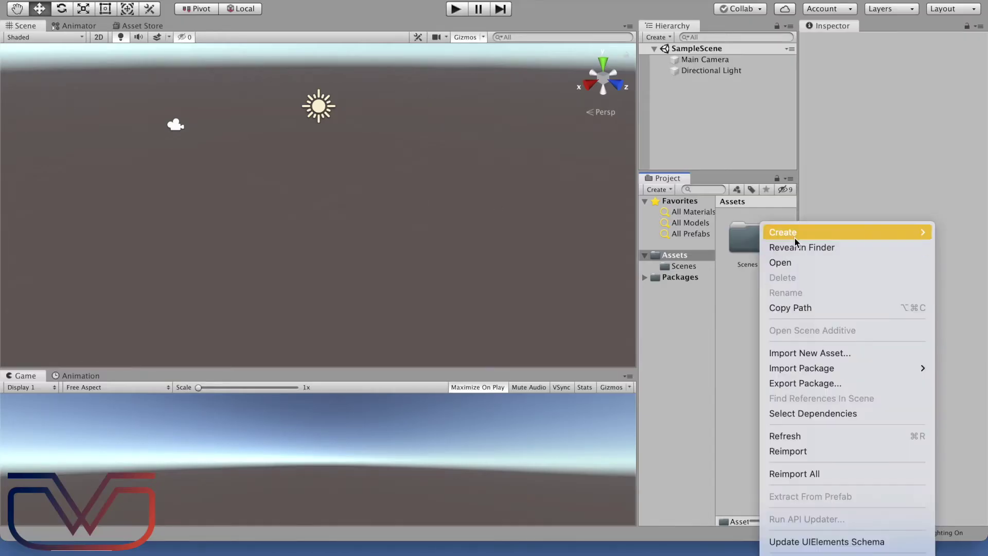
mouse_move(795, 241)
left_click(629, 11)
type("icp")
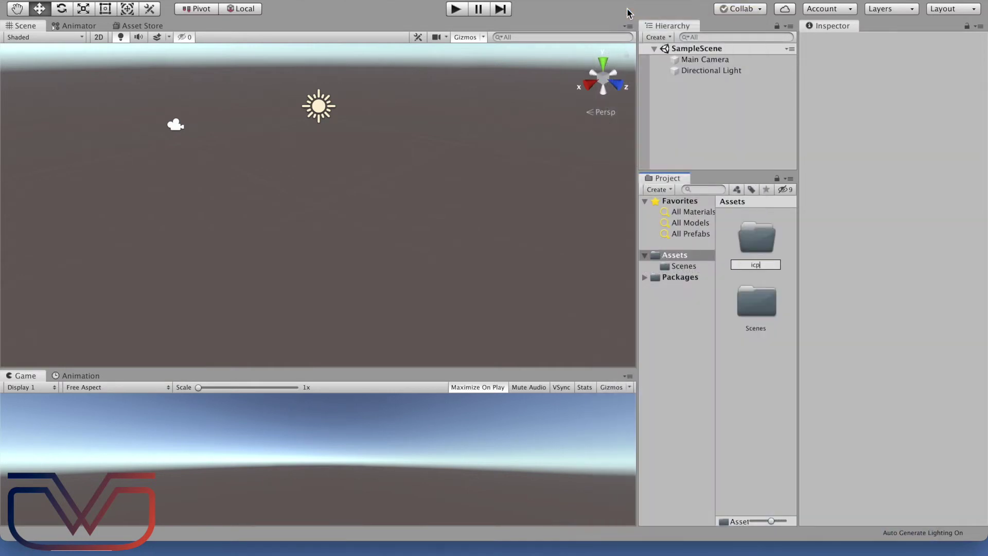
type("ns")
key("Return")
double_click(752, 249)
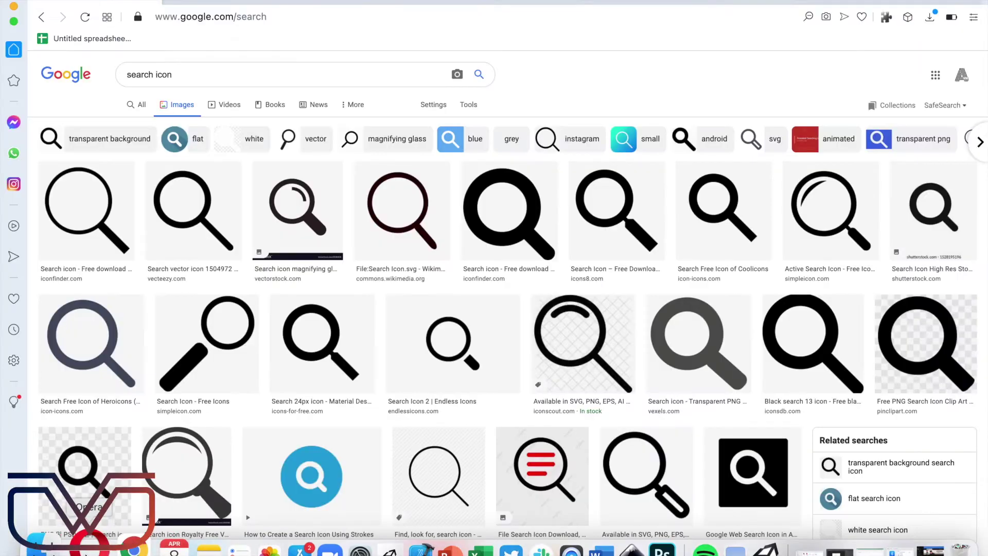
Step: Switch to the Opera browser and save the flat red magnifying-glass icon from the image results as search-flat in the icons folder
triple_click(177, 75)
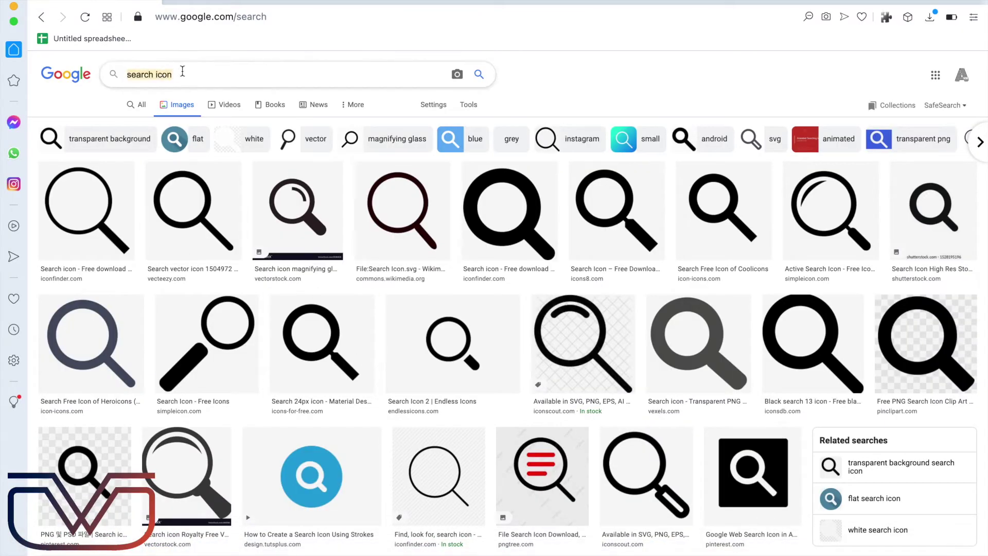
scroll(287, 243, "down", 1)
scroll(287, 243, "down", 4)
left_click(438, 427)
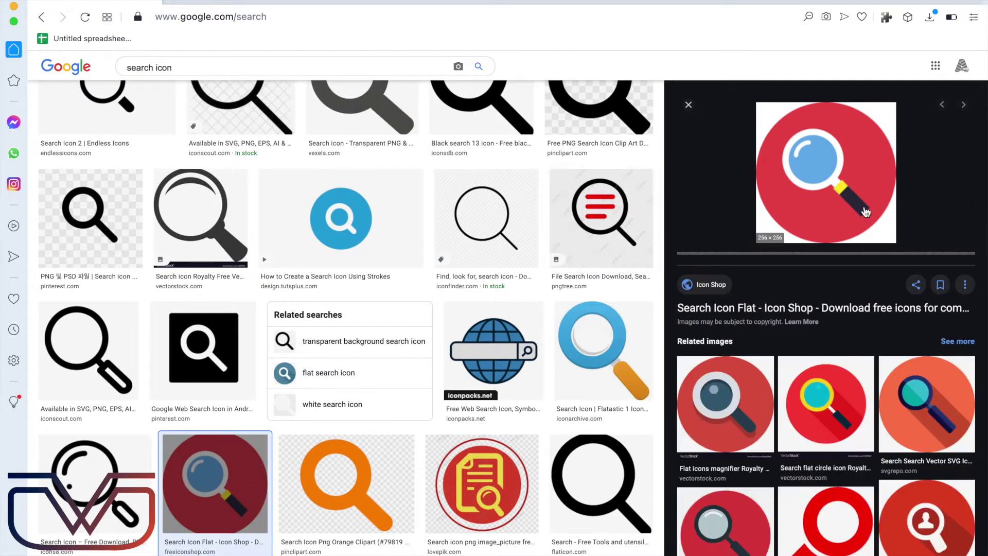
right_click(849, 175)
left_click(939, 181)
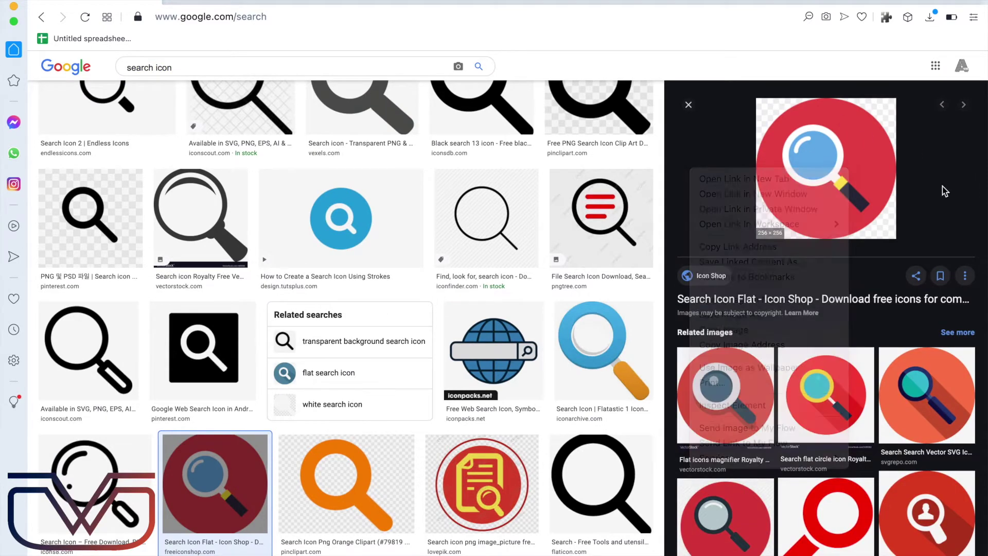
right_click(853, 184)
left_click(746, 329)
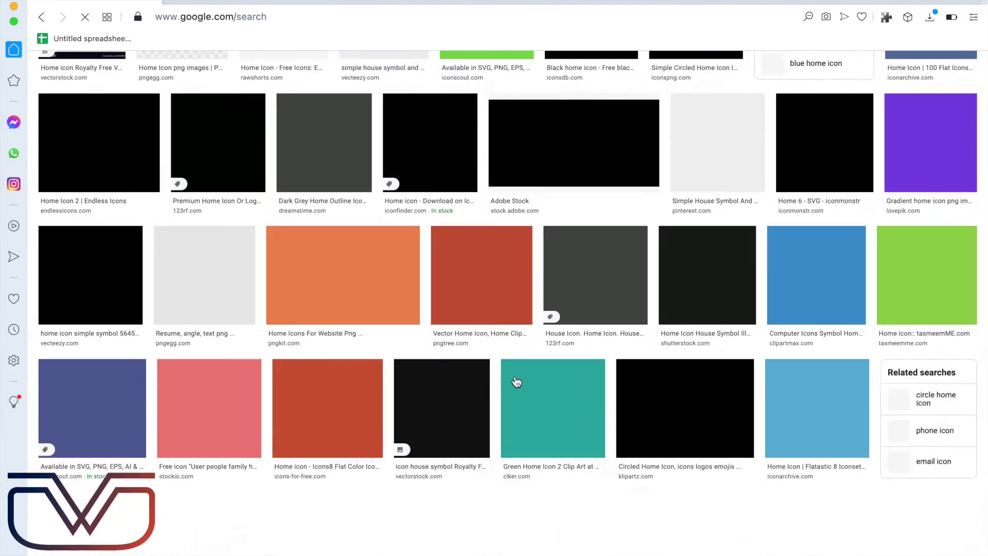
Step: Delete the Home-512 asset from the icons folder and save the red circular house icon from the image results there instead
scroll(516, 381, "up", 9)
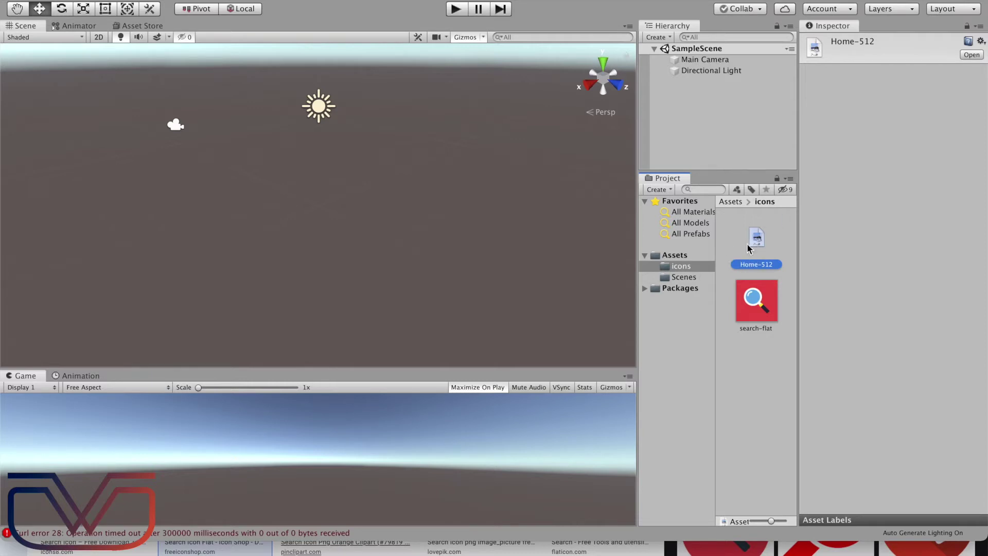
right_click(751, 244)
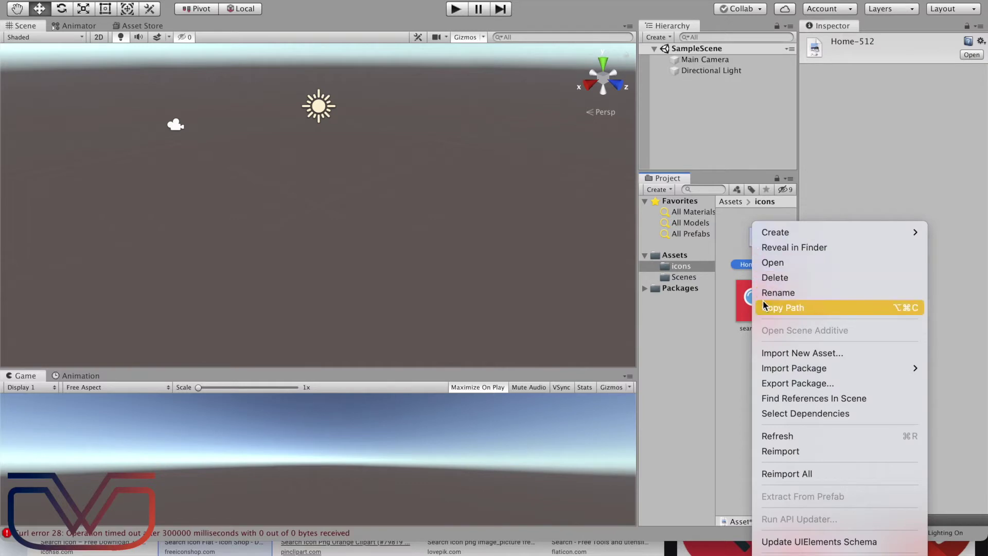
left_click(776, 280)
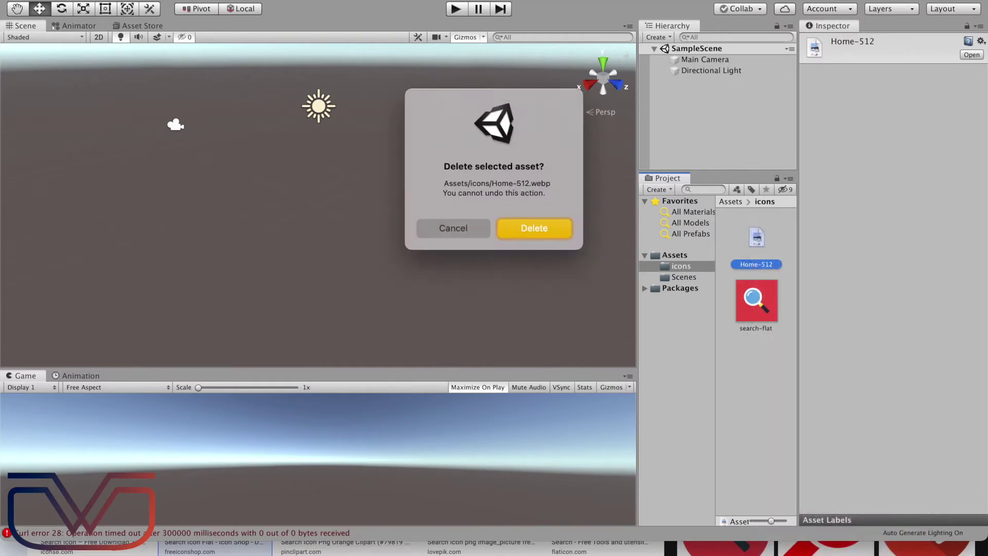
left_click(538, 229)
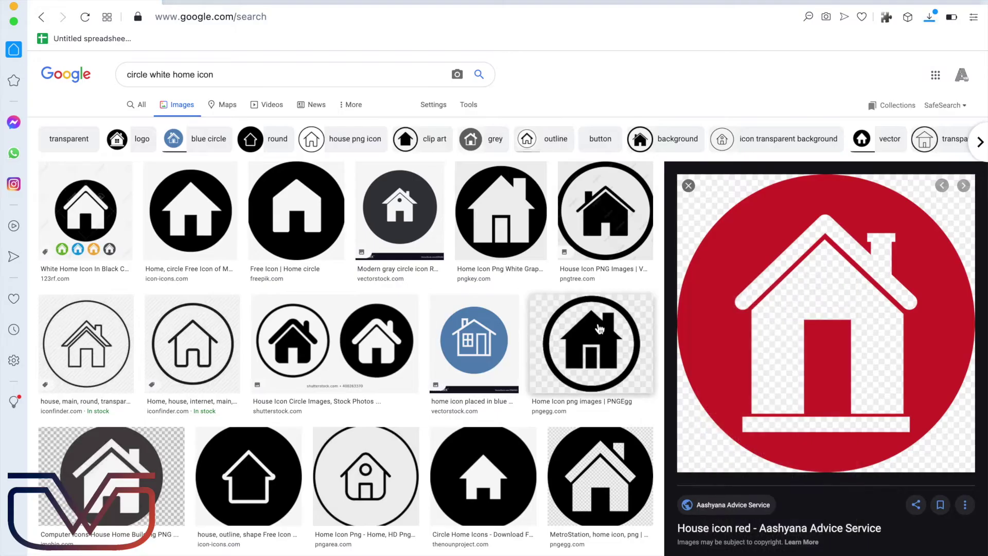
right_click(768, 286)
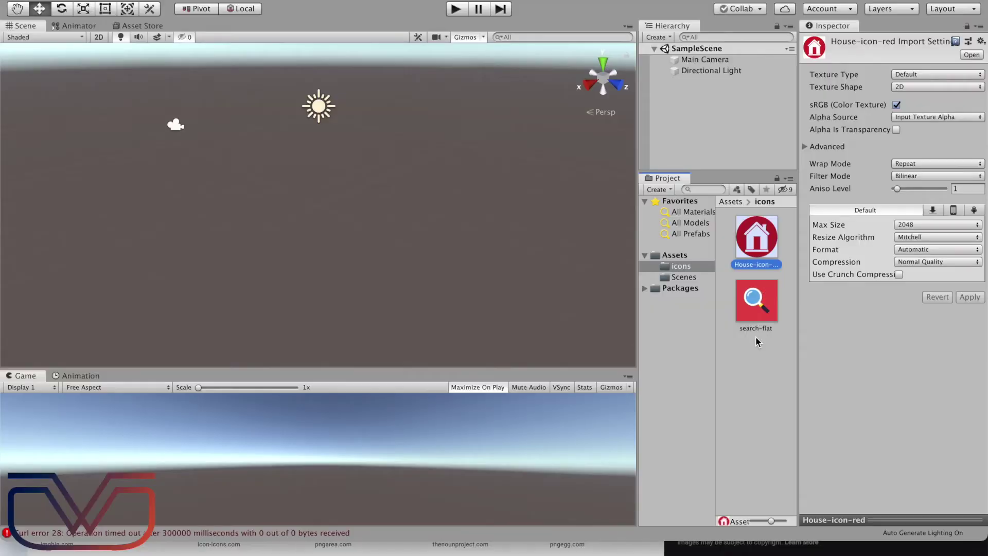
Step: Set the Texture Type of both the house and search-flat images to Sprite (2D and UI) and apply it
left_click(758, 296, "shift")
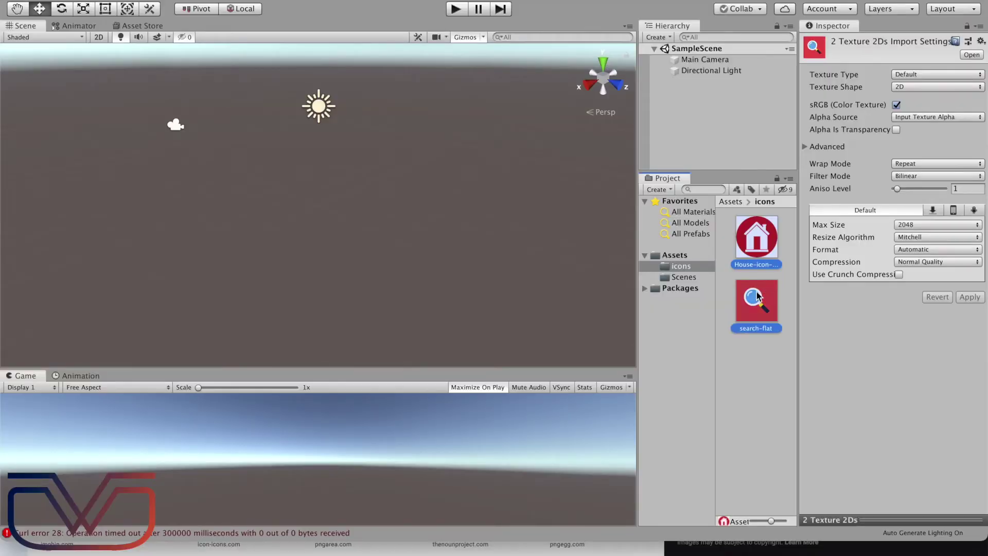
left_click(911, 75)
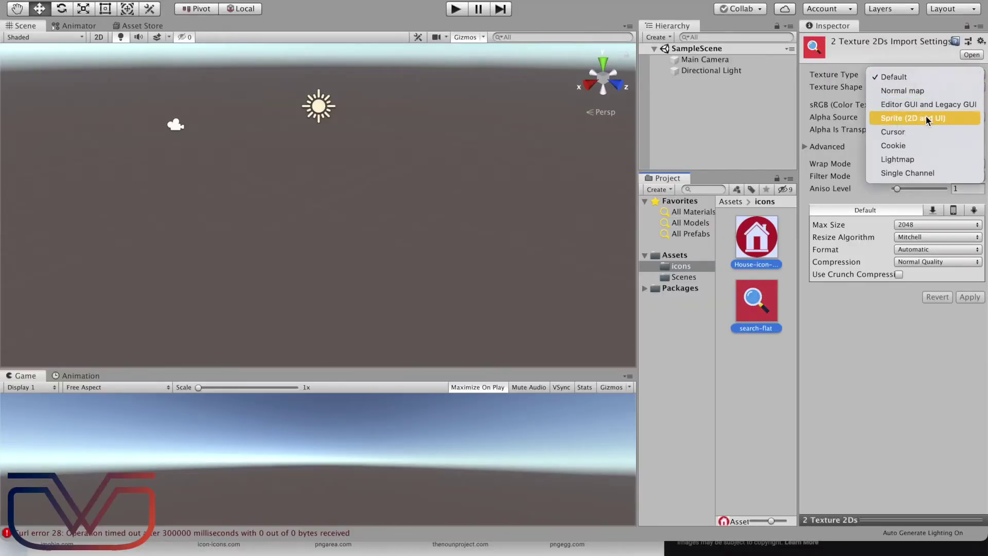
left_click(884, 118)
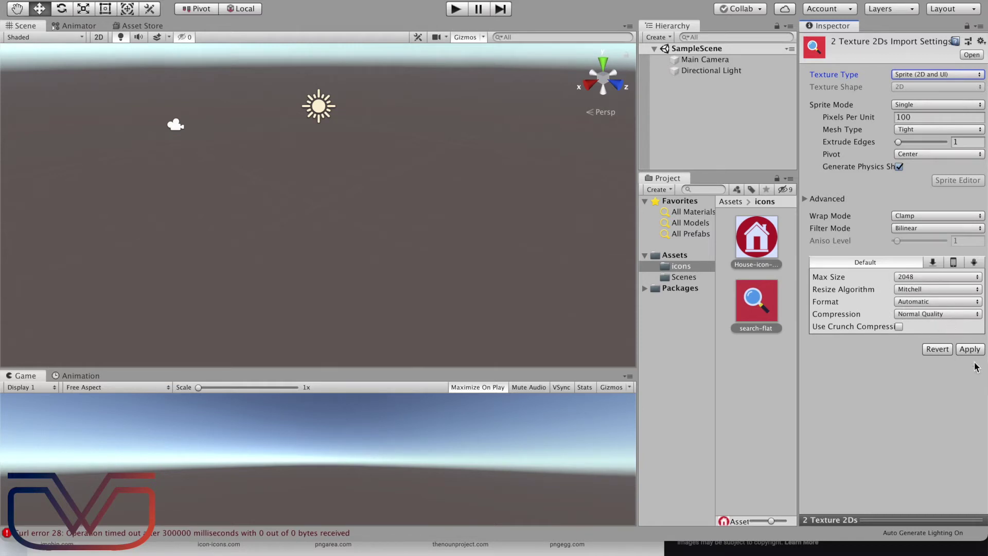
left_click(968, 350)
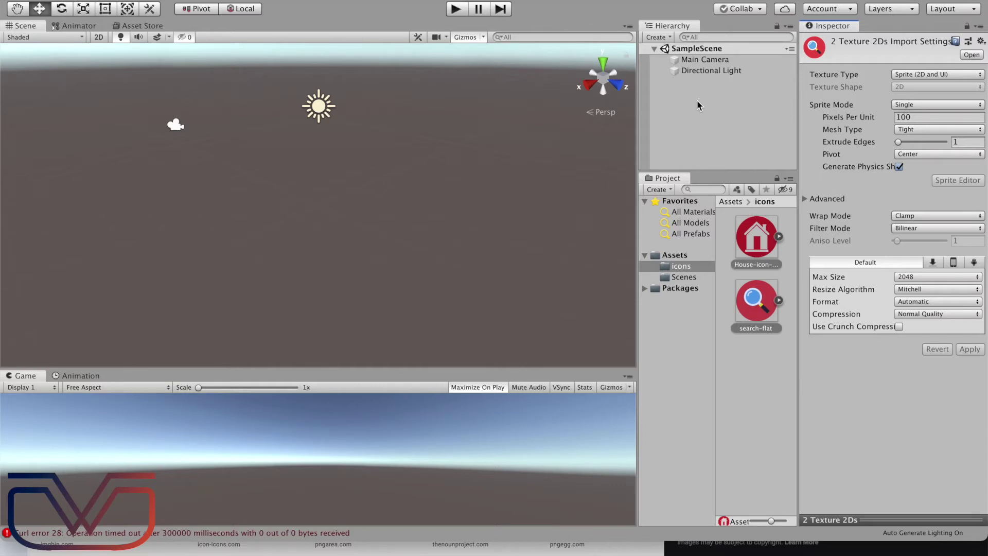
Step: Create a UI Canvas in the scene and add a UI Button as its child
right_click(696, 100)
mouse_move(749, 333)
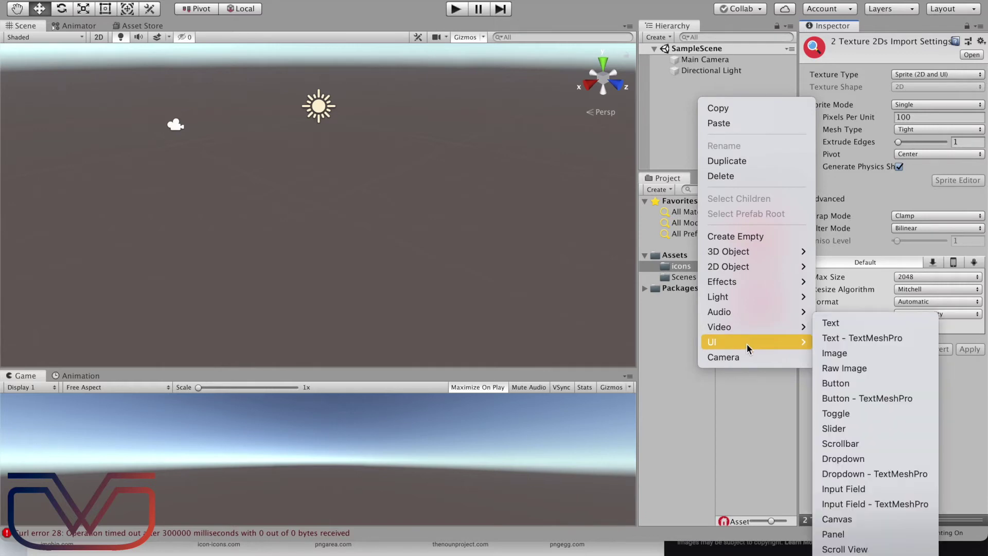
left_click(841, 522)
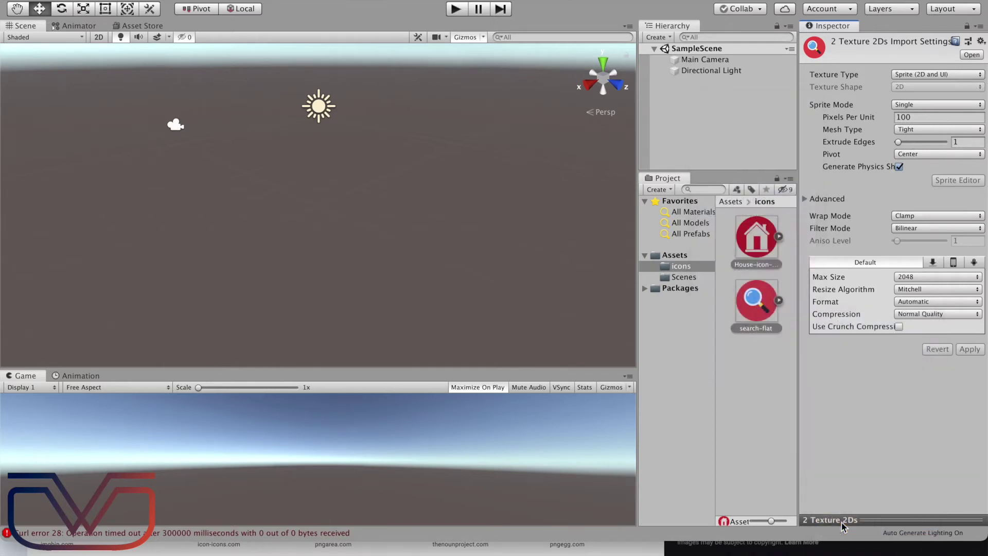
double_click(692, 82)
right_click(692, 82)
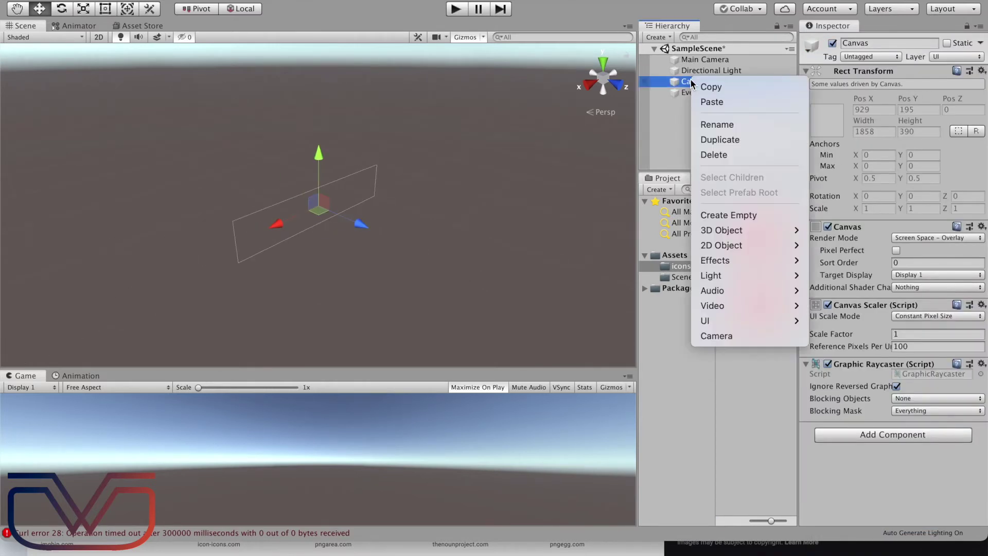
mouse_move(736, 321)
left_click(833, 382)
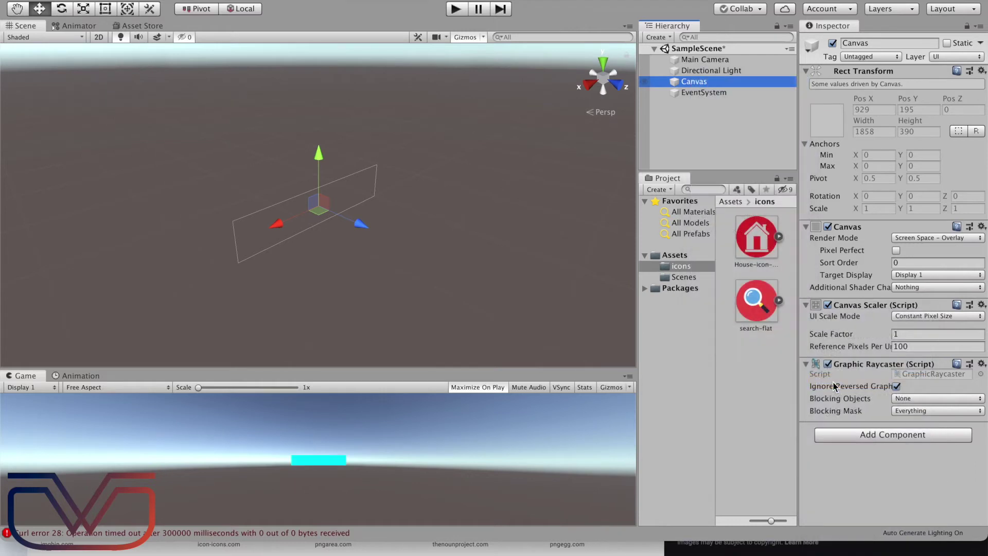
Step: Set the Canvas render mode to World Space and move the canvas to about X -26, Y 11, Z 44
left_click(936, 241)
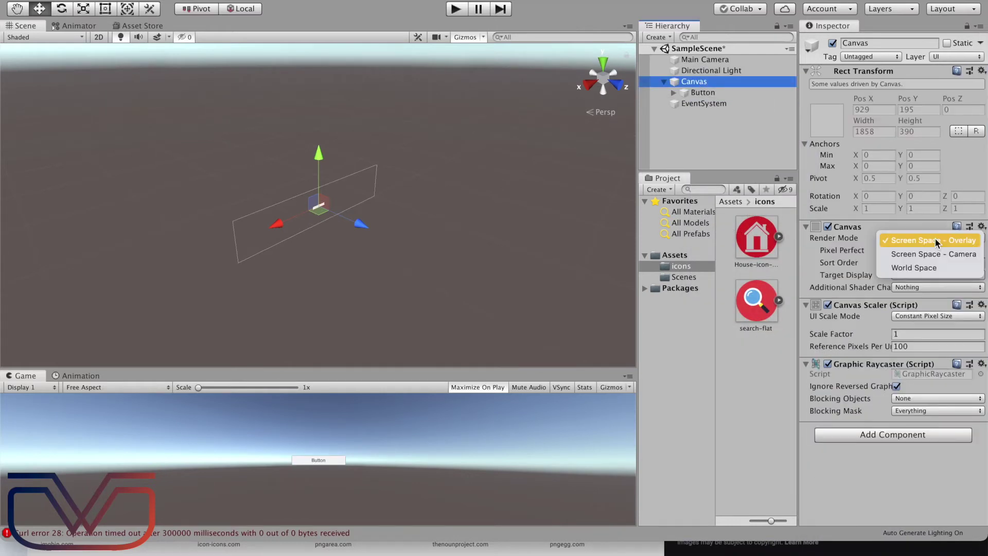
left_click(914, 266)
left_click_drag(361, 224, 433, 217)
Step: Scale the button down uniformly to about 0.48
left_click(691, 92)
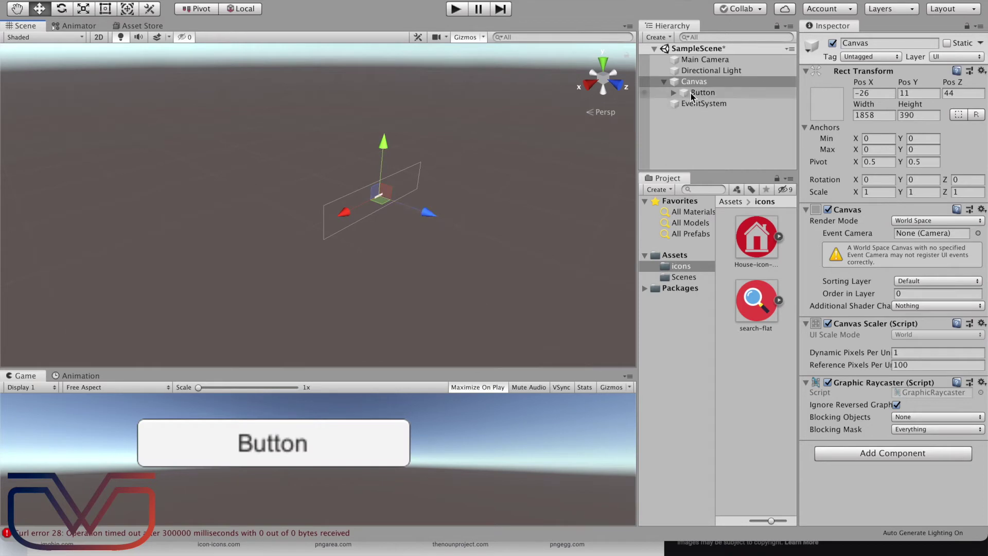
key("r")
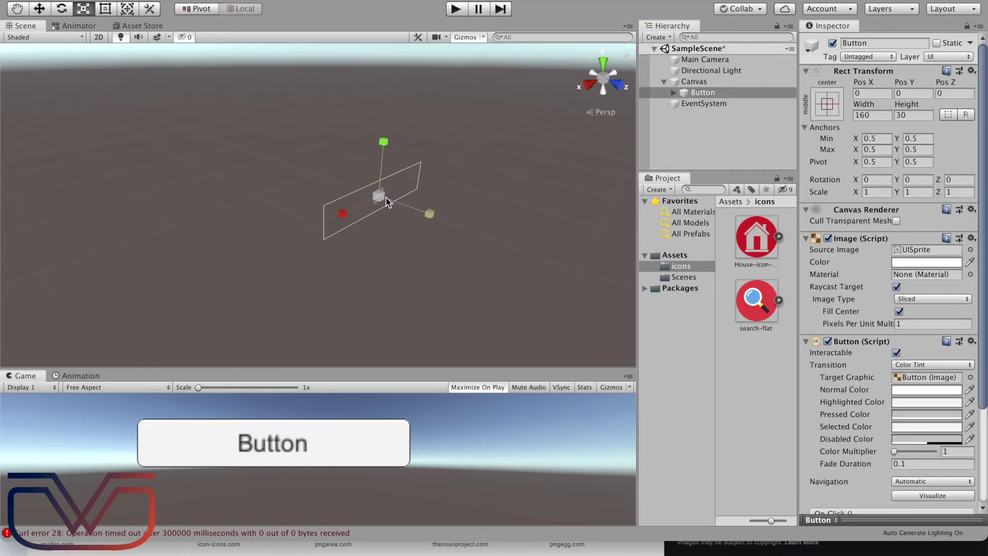
left_click_drag(379, 196, 337, 206)
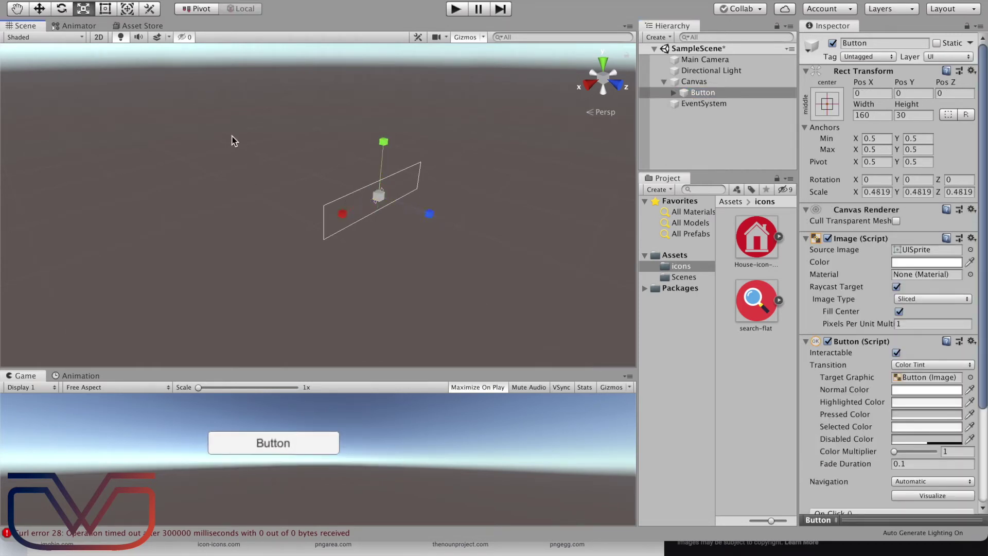
Step: Delete the Text child object of the button
left_click(672, 94)
left_click(708, 103)
right_click(718, 103)
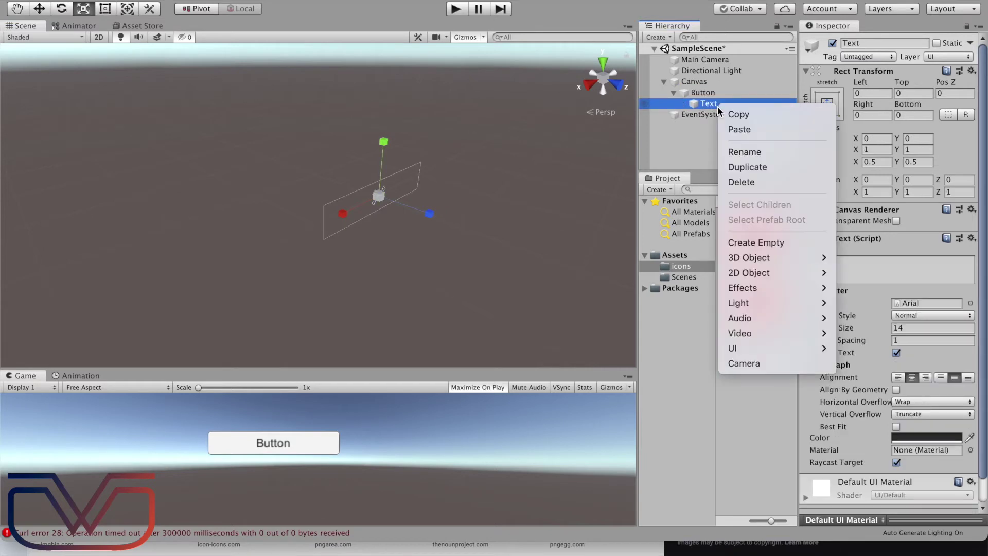
left_click(758, 182)
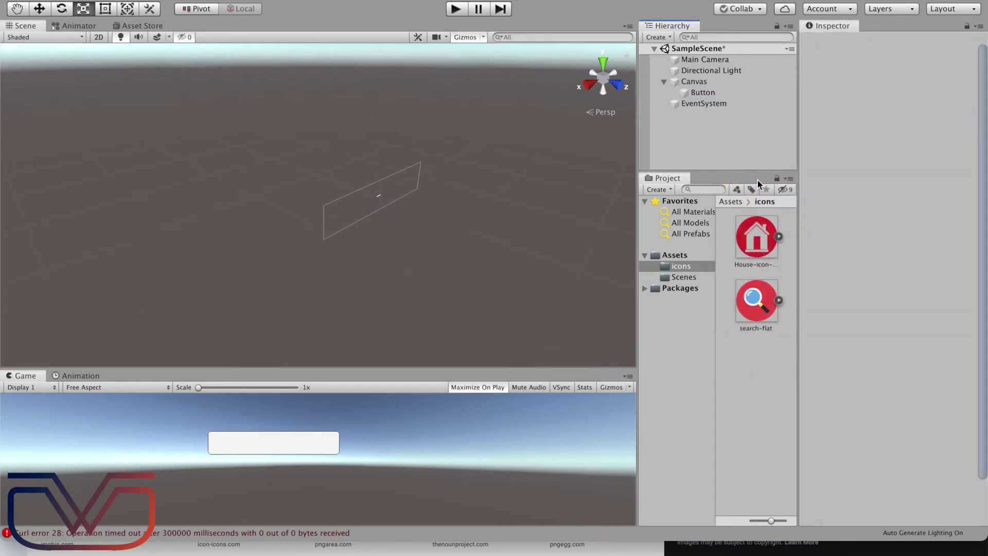
Step: Stretch the button downward with the Rect tool to a height of about 118
left_click(700, 94)
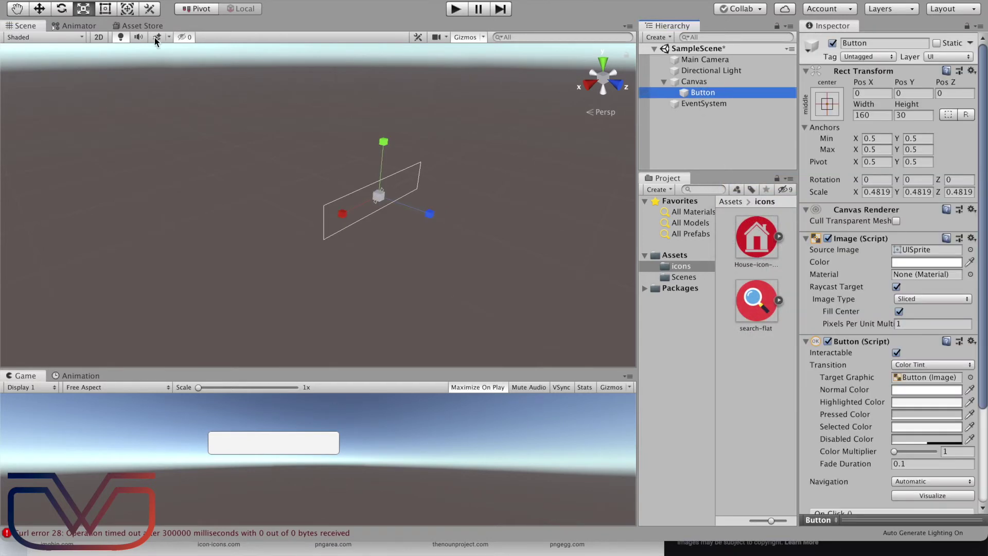
left_click(105, 9)
key("f")
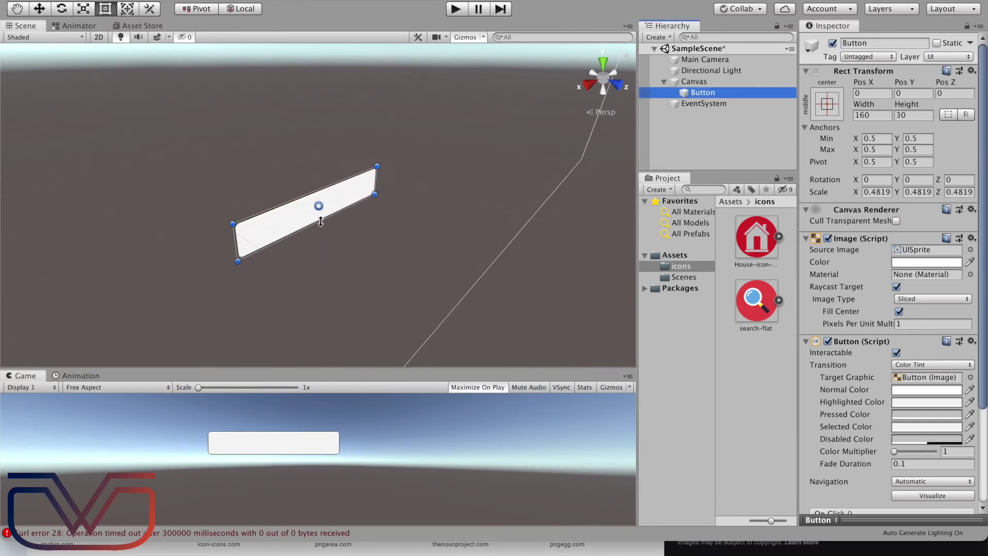
left_click_drag(333, 209, 339, 294)
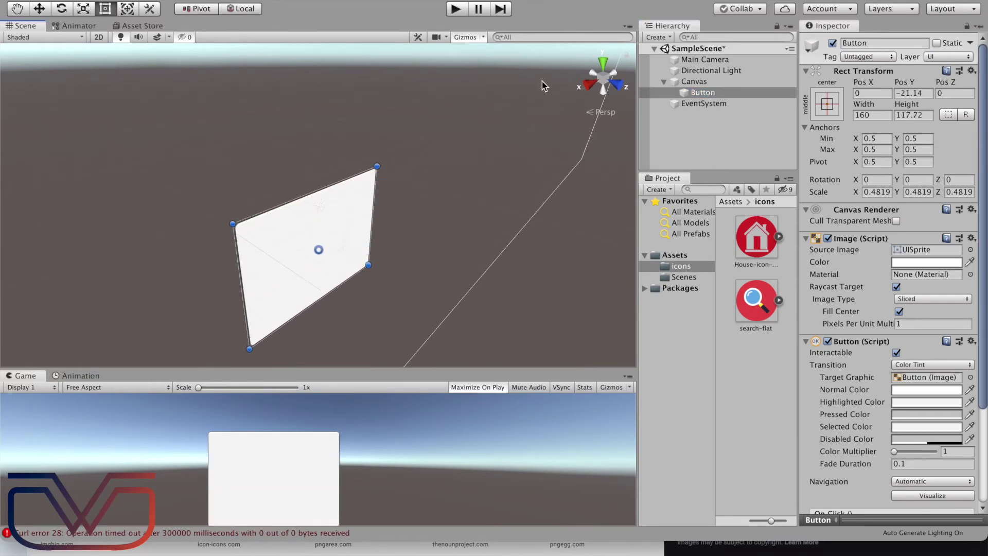
Step: Move the button to about X -54.9, Y -15 with the Move tool
left_click(48, 11)
left_click_drag(273, 276, 360, 232)
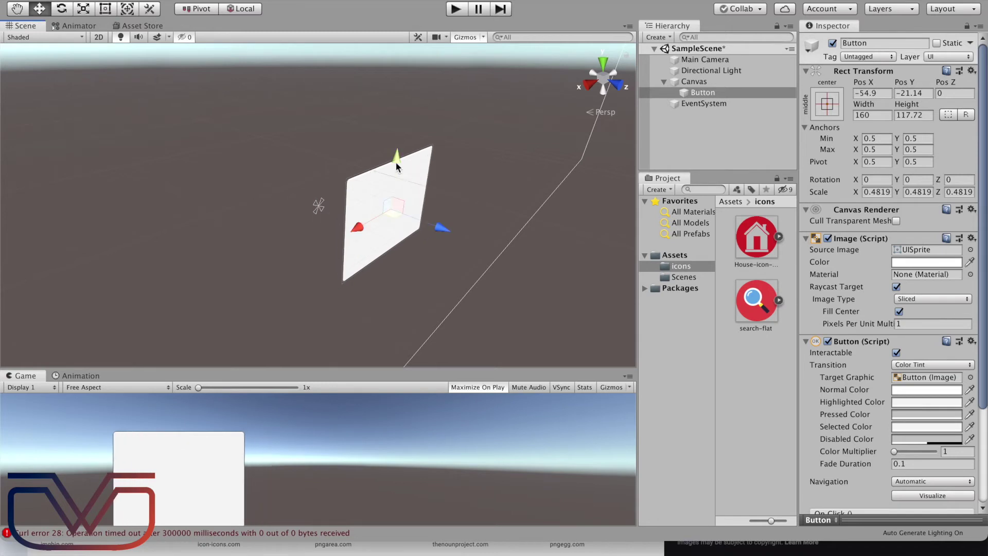
left_click_drag(395, 161, 397, 146)
Step: Duplicate the button and move the copy along the X axis to about X 73.9
right_click(693, 89)
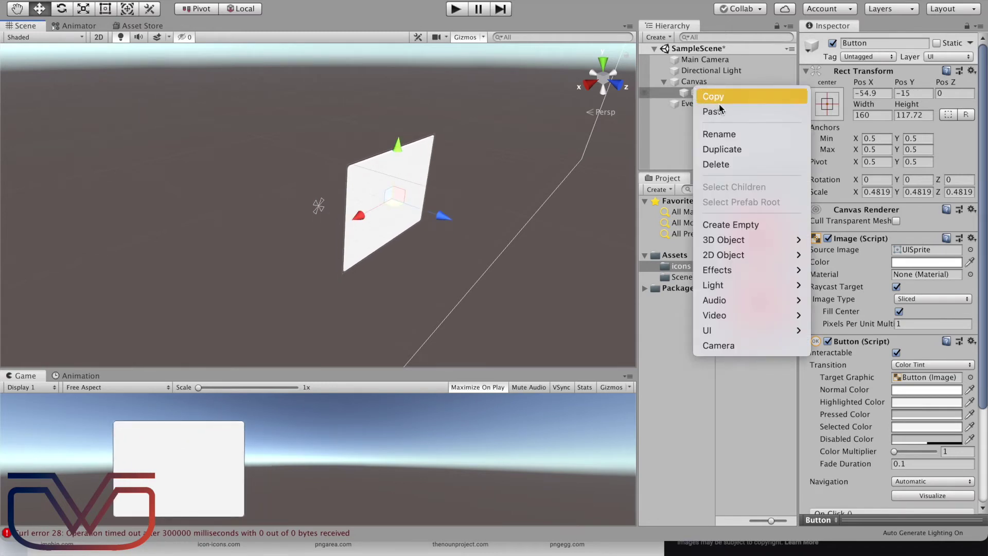
mouse_move(725, 308)
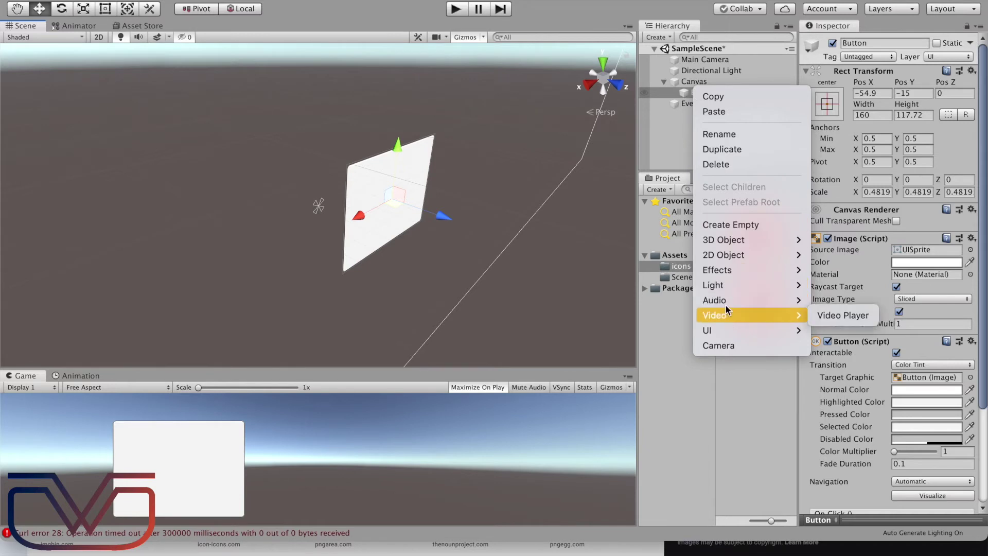
left_click(714, 149)
left_click_drag(358, 216, 221, 298)
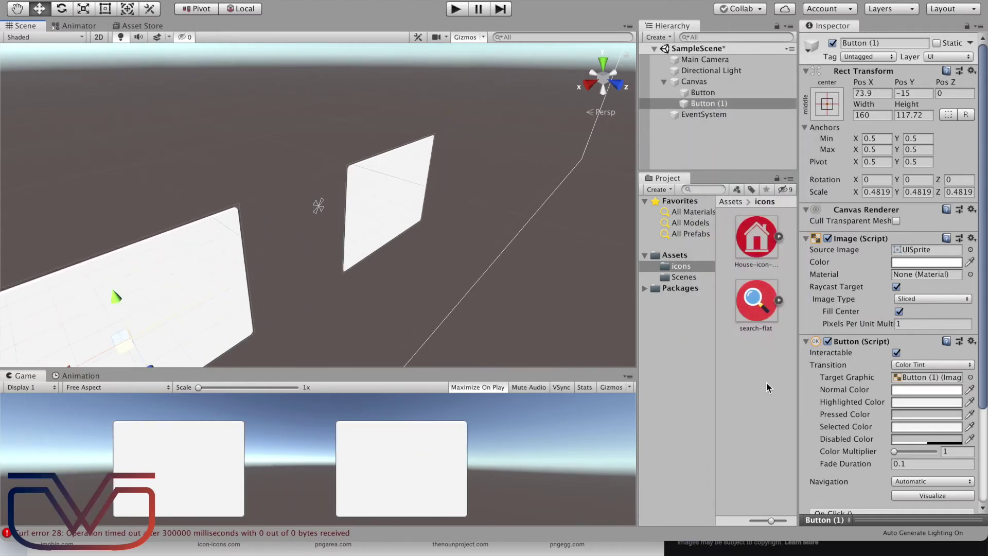
Step: Set the first button's source image to the House-icon-red sprite and scale the button vertically to about 0.563
left_click(703, 92)
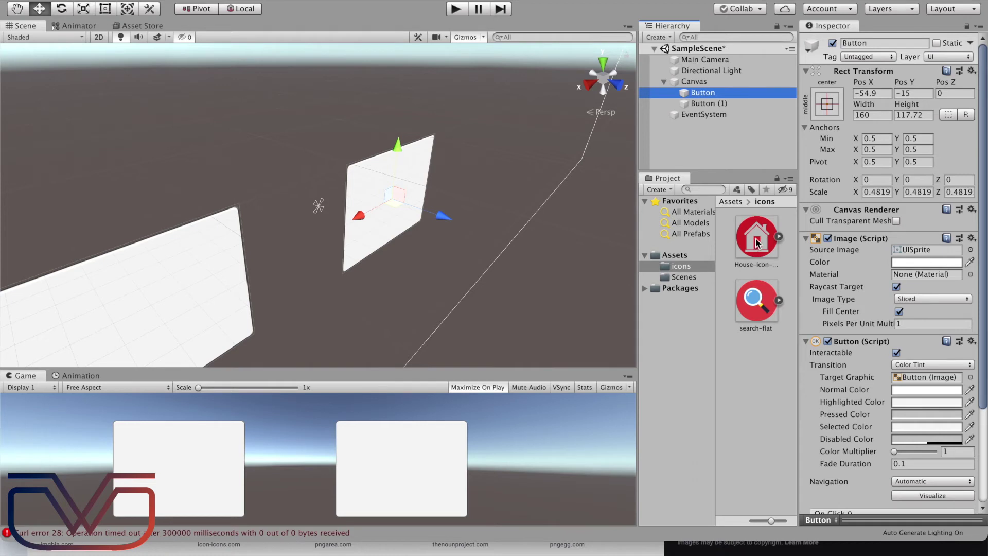
left_click_drag(760, 241, 903, 249)
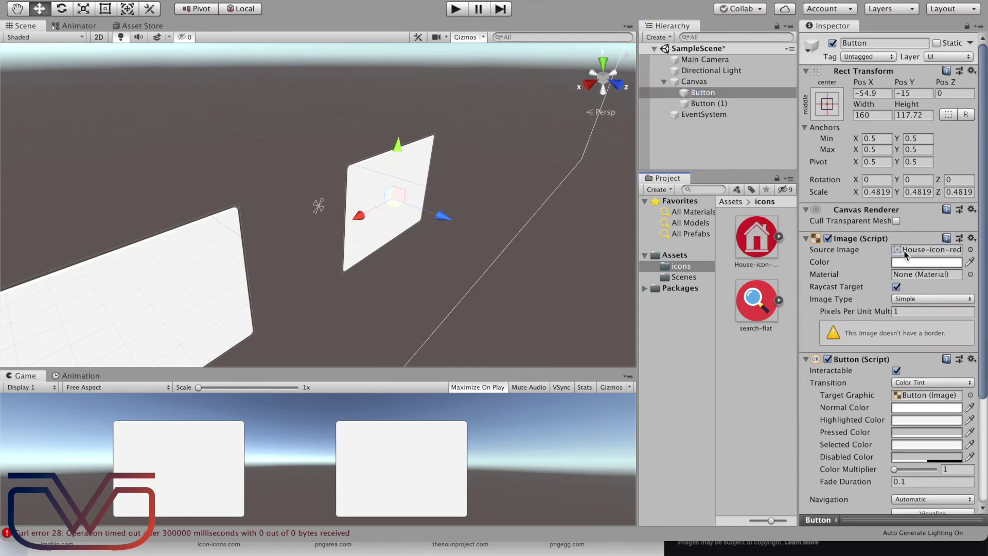
double_click(707, 95)
left_click(84, 10)
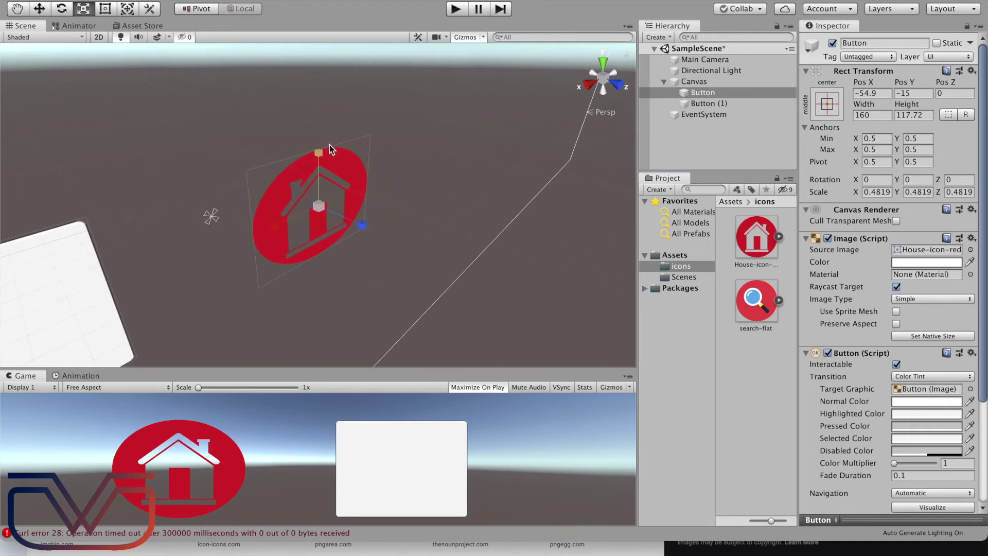
left_click_drag(319, 153, 317, 143)
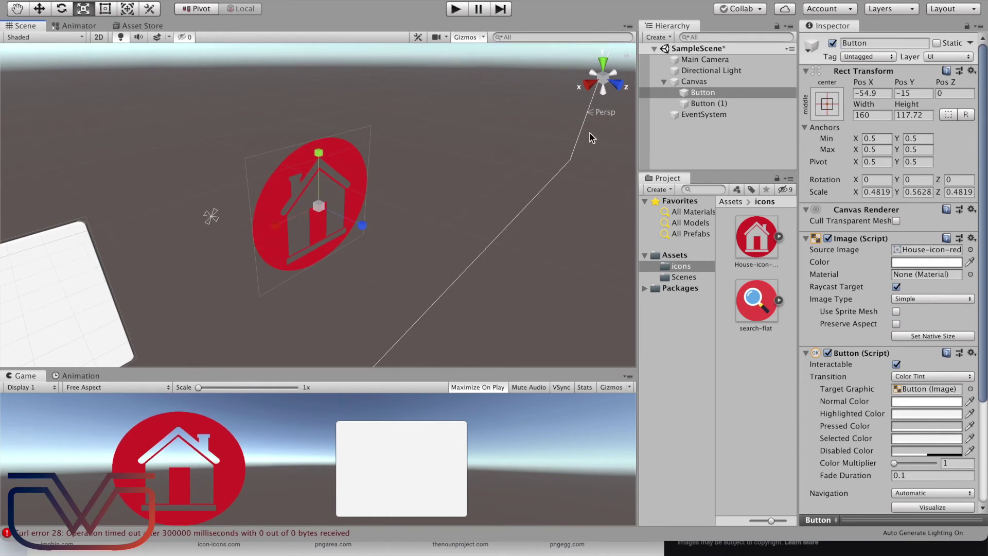
Step: Set Button (1)'s source image to the search-flat sprite and scale the button vertically to about 0.57
left_click(706, 103)
left_click_drag(756, 301, 905, 250)
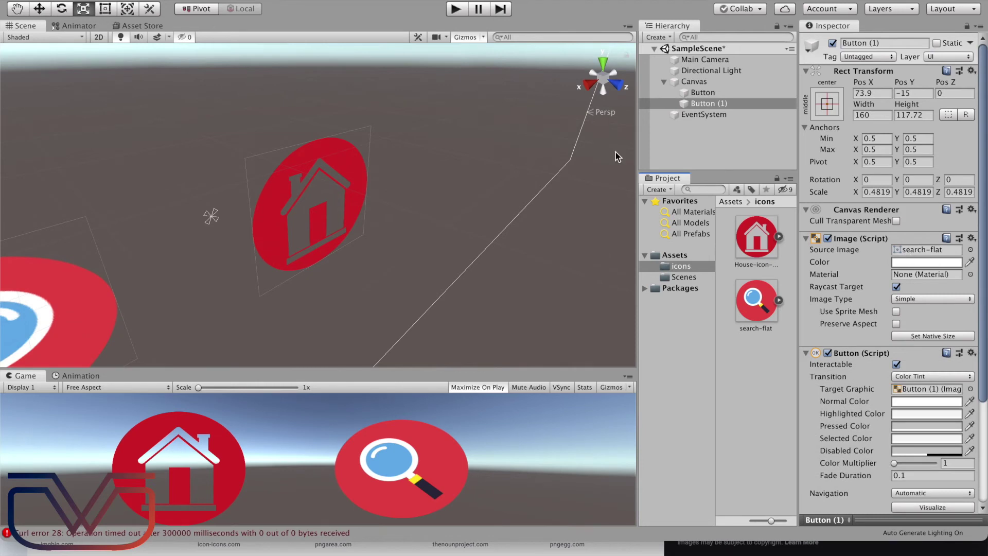
double_click(710, 103)
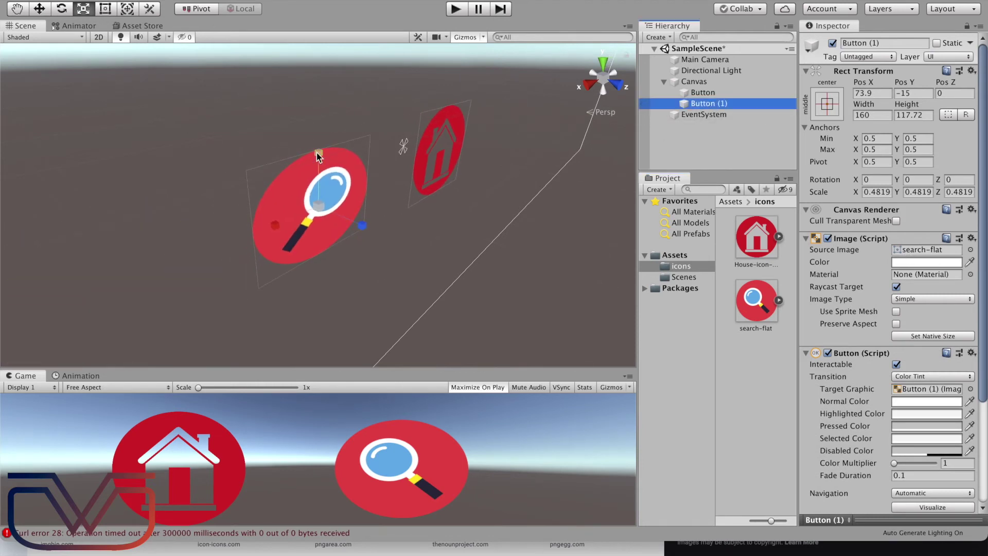
left_click_drag(316, 152, 318, 151)
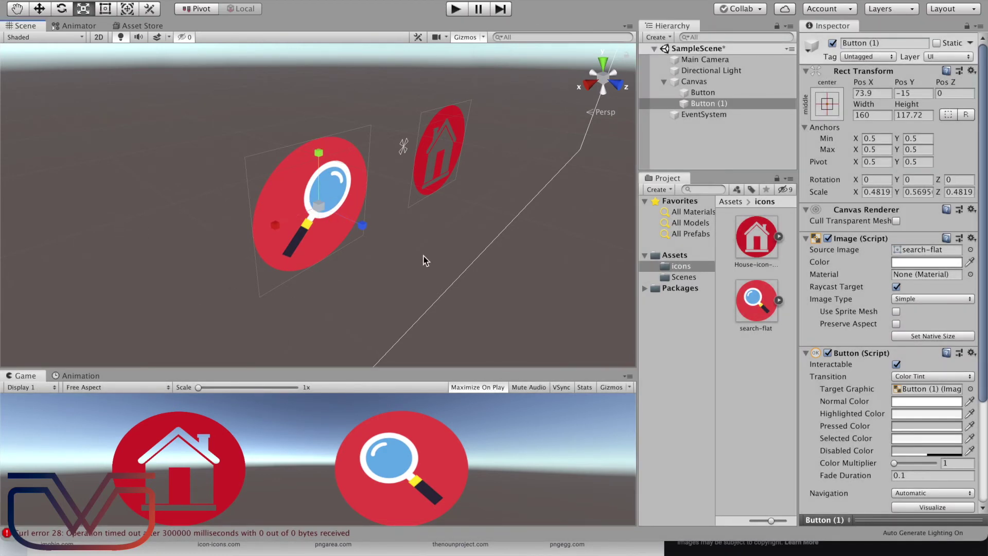
Step: Move the Main Camera back from the canvas so both icon buttons fit the view, checking in Play mode before and after
left_click(454, 9)
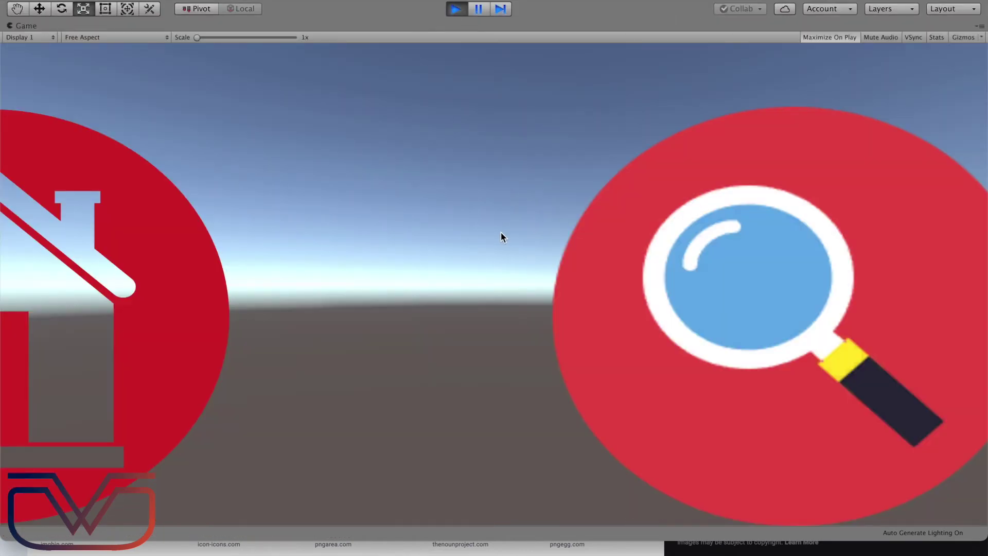
left_click(455, 10)
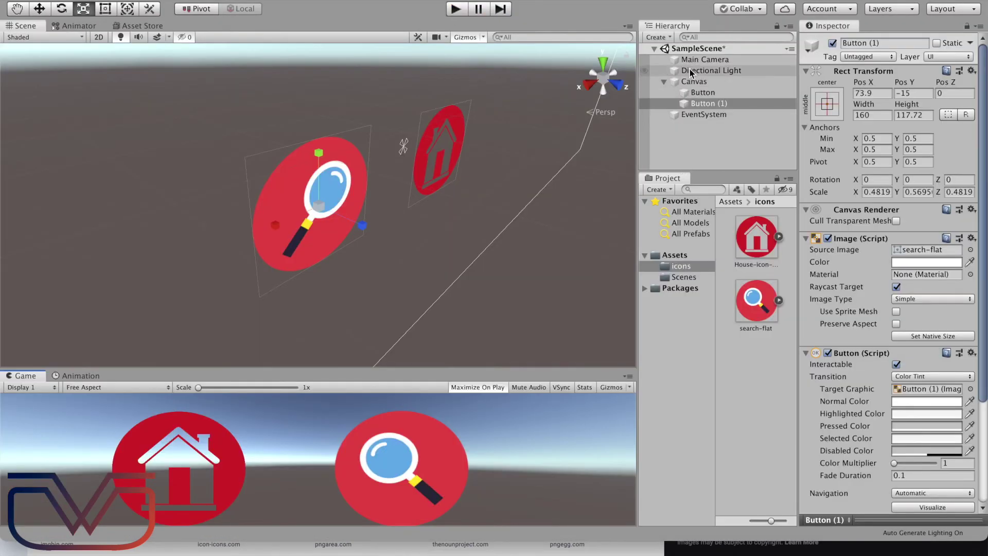
double_click(705, 60)
key("w")
left_click_drag(360, 227, 113, 170)
left_click(455, 9)
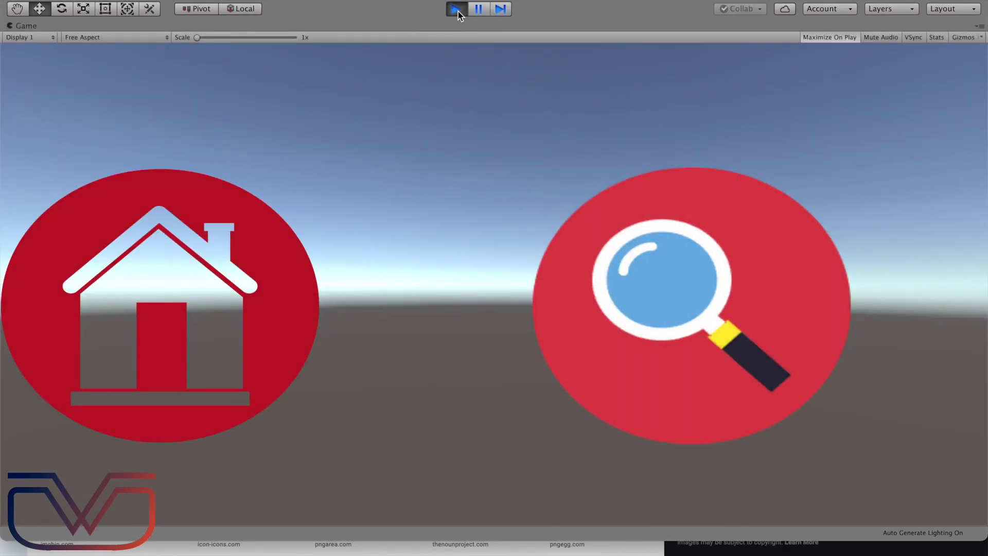
left_click(456, 9)
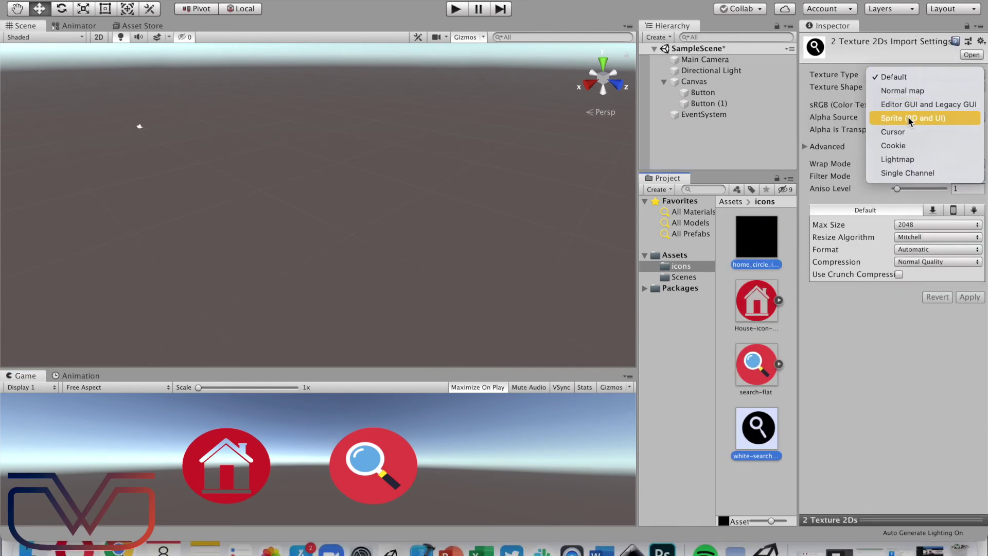
Step: Apply the Sprite (2D and UI) texture type to the black home_circle and white-search icon textures
left_click(908, 116)
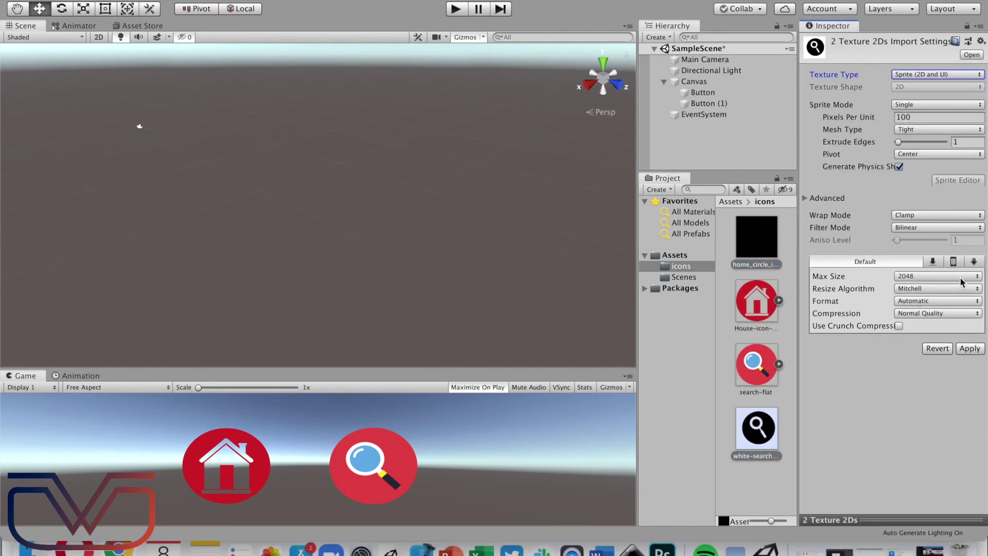
left_click(963, 349)
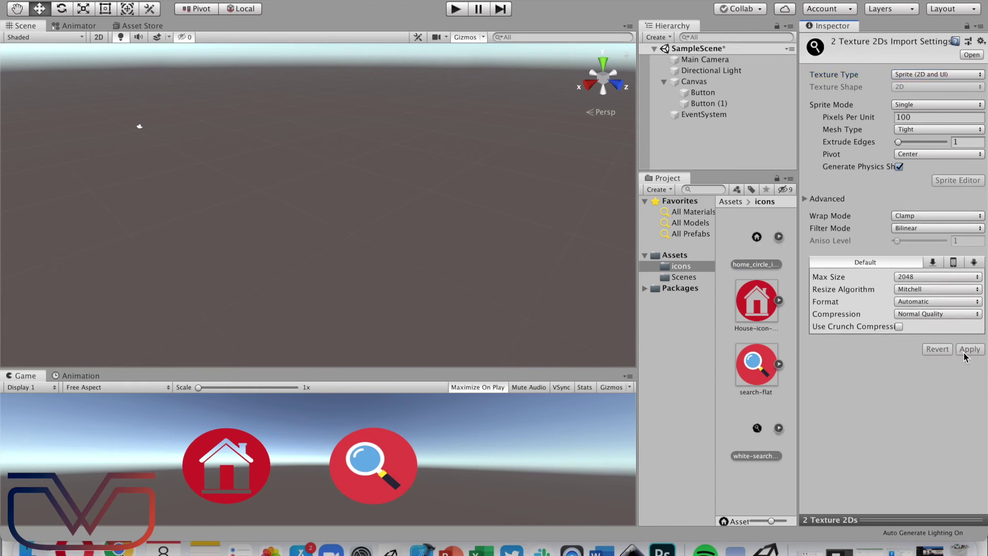
Step: Set the house button's transition to Sprite Swap with the home_circle icon as its highlighted, pressed and selected sprites
left_click(709, 95)
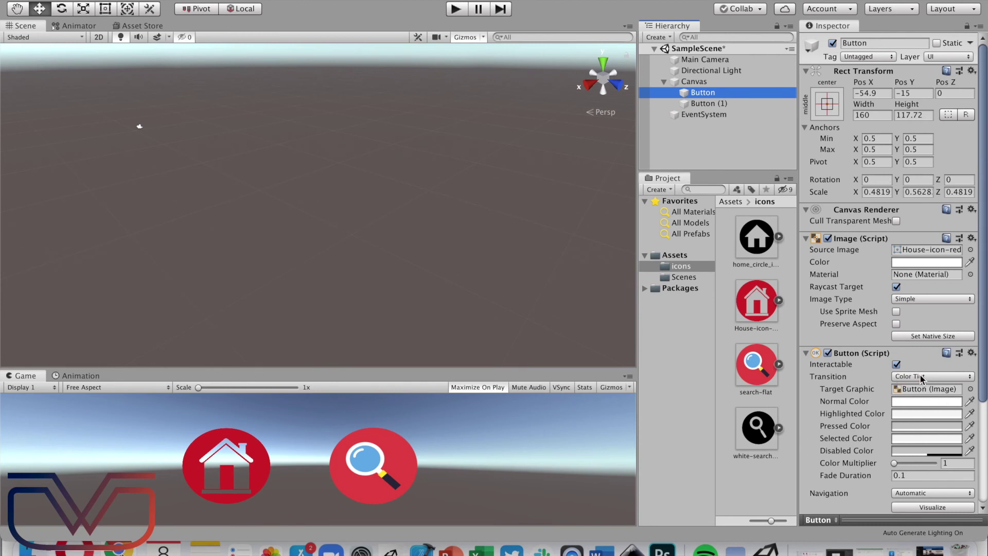
left_click(950, 377)
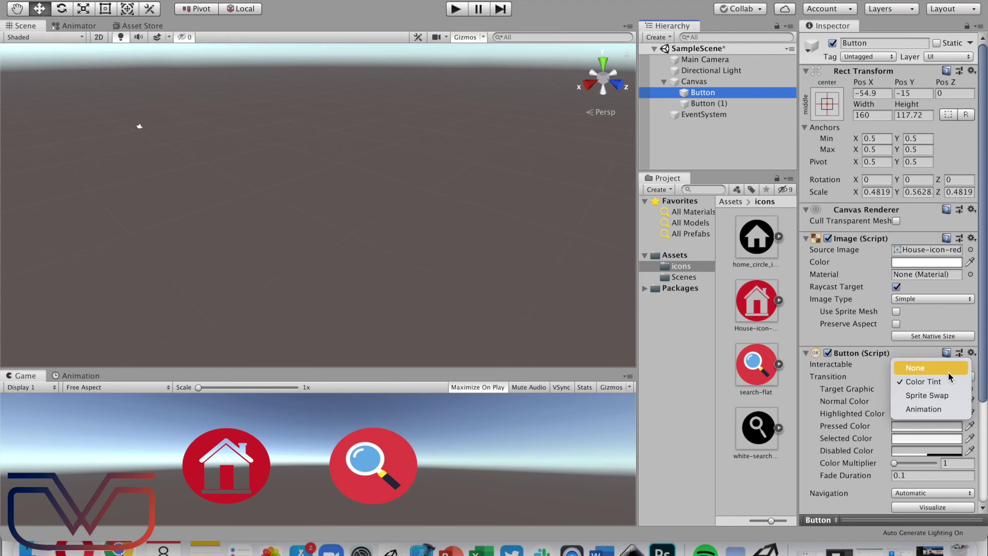
left_click(933, 395)
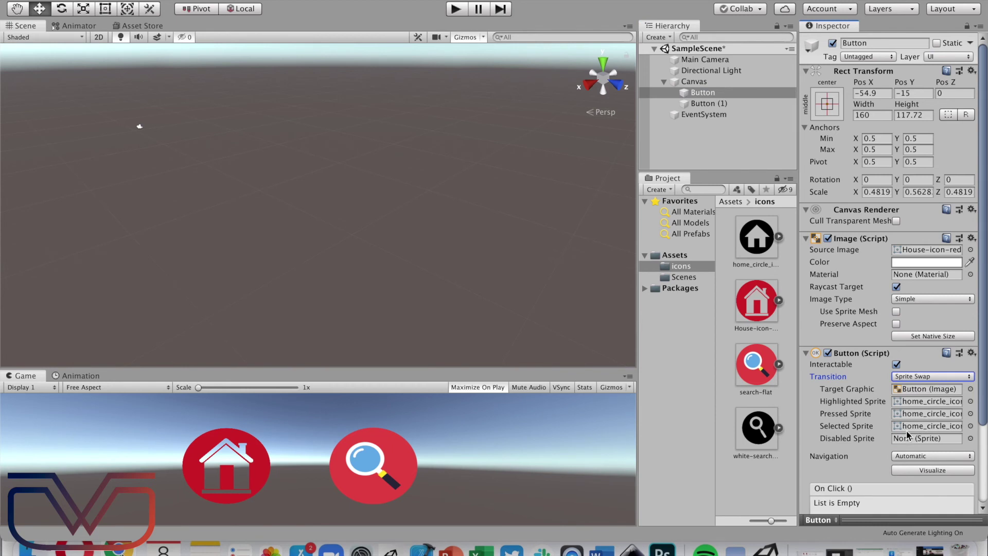
left_click_drag(756, 238, 903, 402)
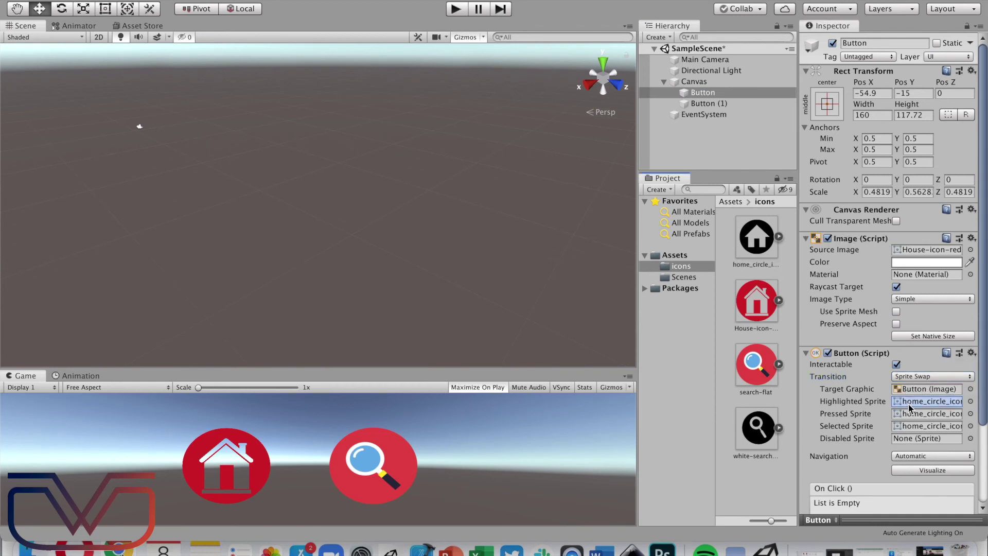
left_click_drag(756, 242, 907, 432)
Step: Set Button (1)'s transition to Sprite Swap with the white-search icon as its highlighted, pressed and selected sprites
left_click(709, 104)
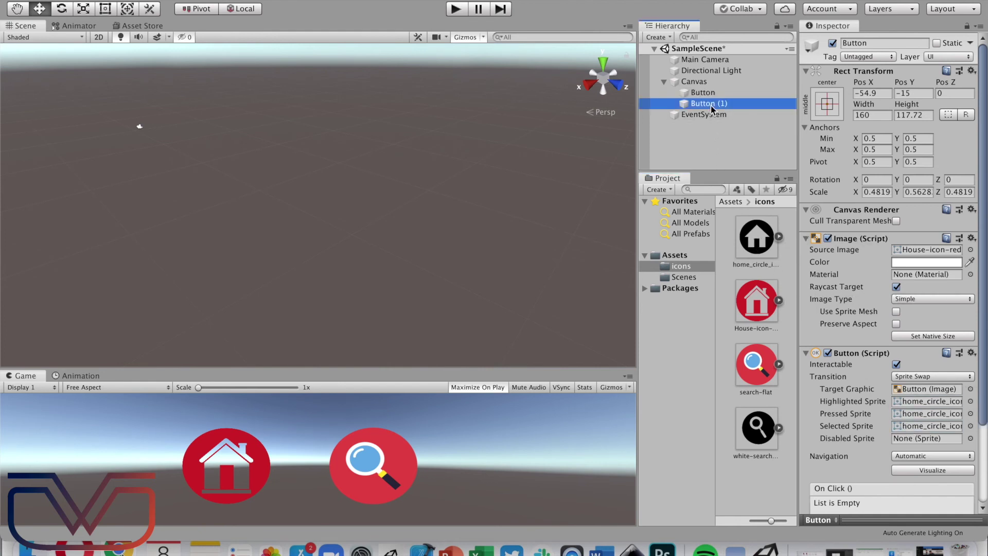
scroll(937, 365, "down", 4)
left_click(921, 260)
left_click(910, 280)
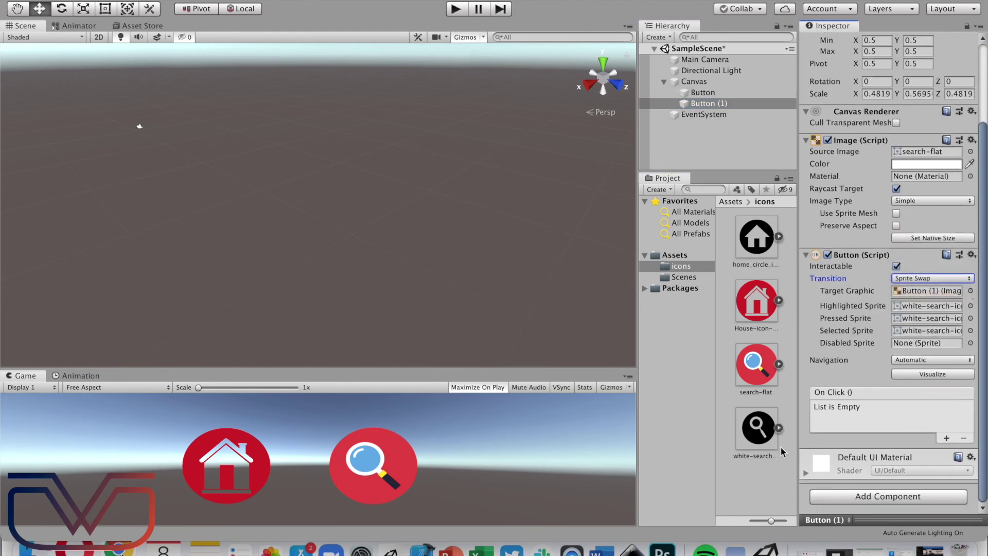
left_click_drag(763, 438, 908, 334)
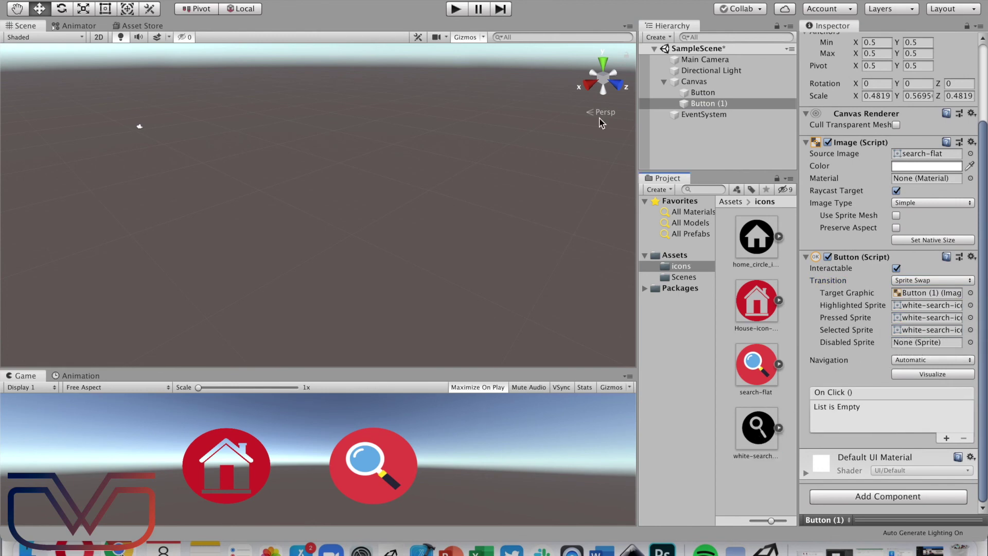
Step: Run the scene in Play mode to test the sprite swap on both buttons
left_click(455, 9)
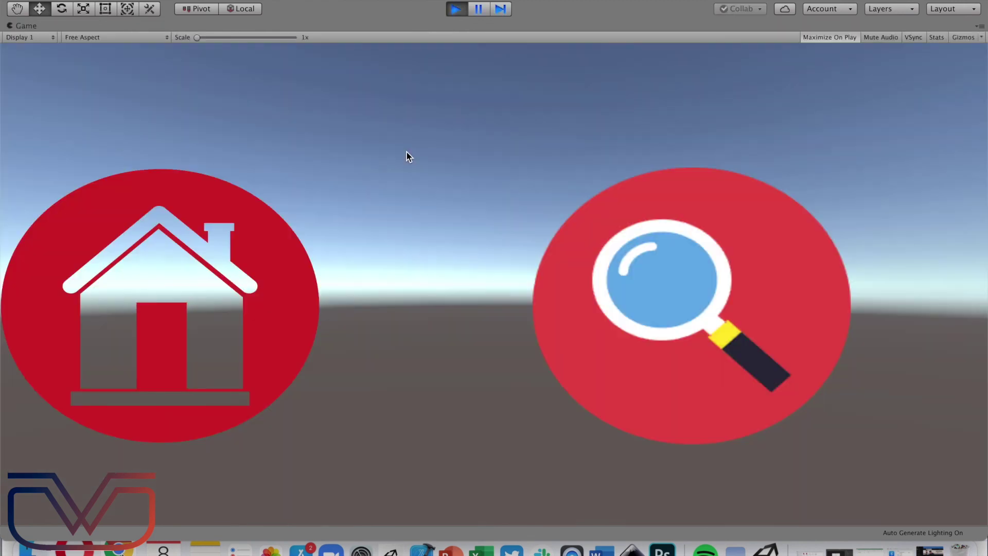